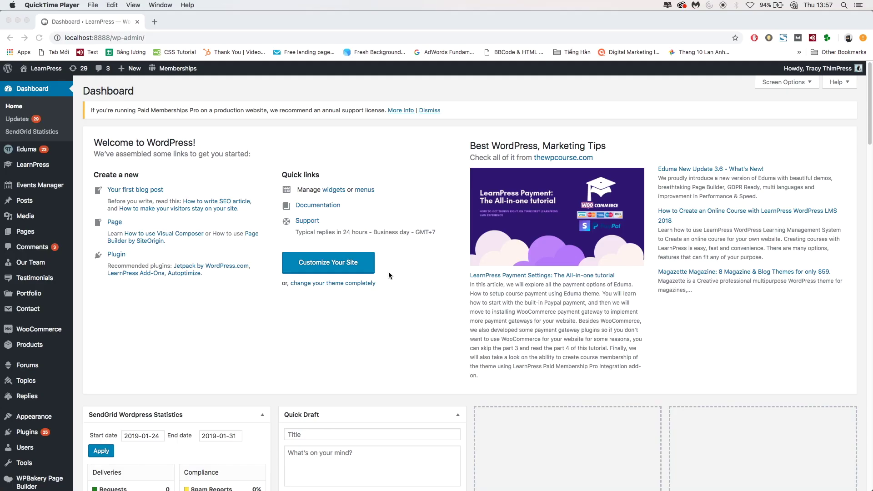
Choose learnpress-commission.3.0.0.zip in the Plugins > Add New upload form
scroll(50, 263, down, 1)
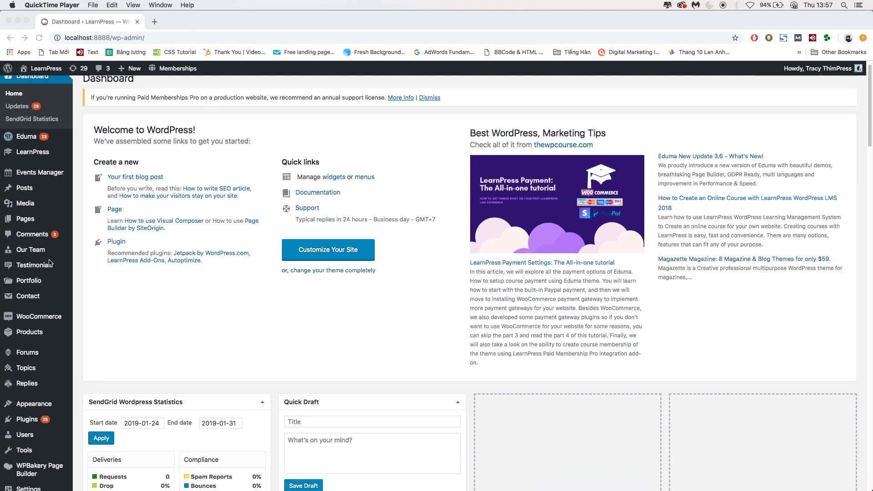
scroll(59, 291, down, 3)
click(32, 349)
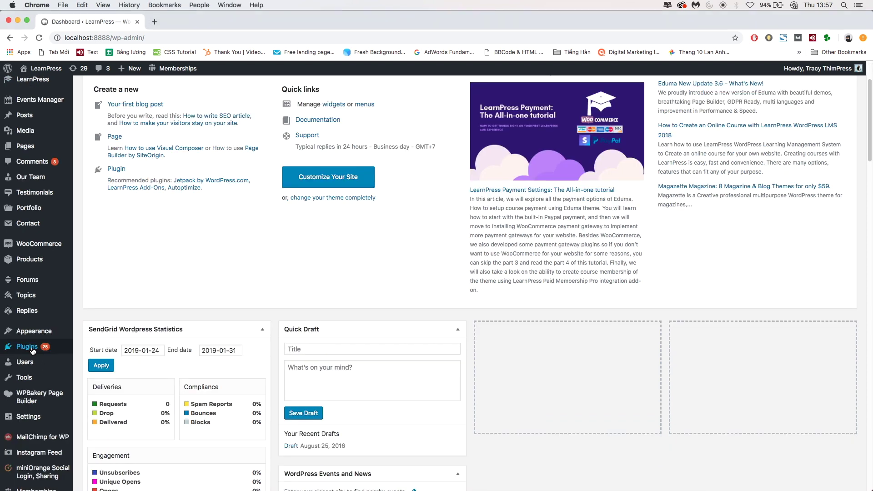
mouse_move(32, 350)
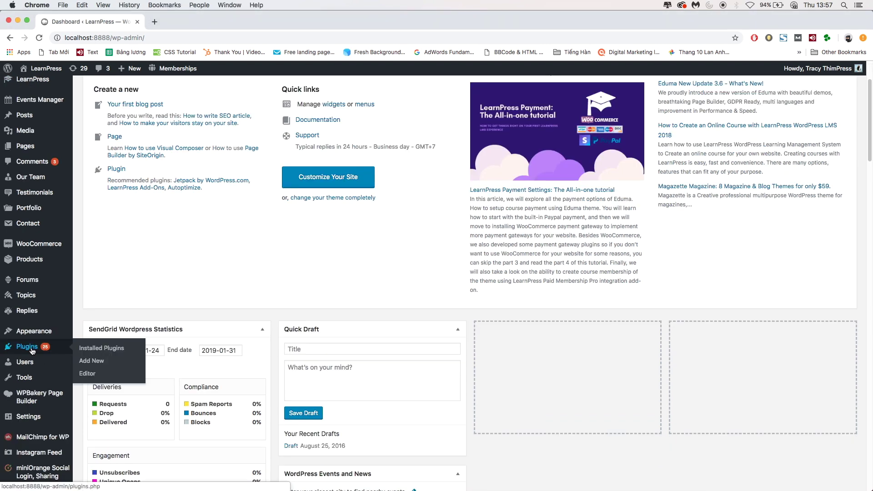
click(96, 362)
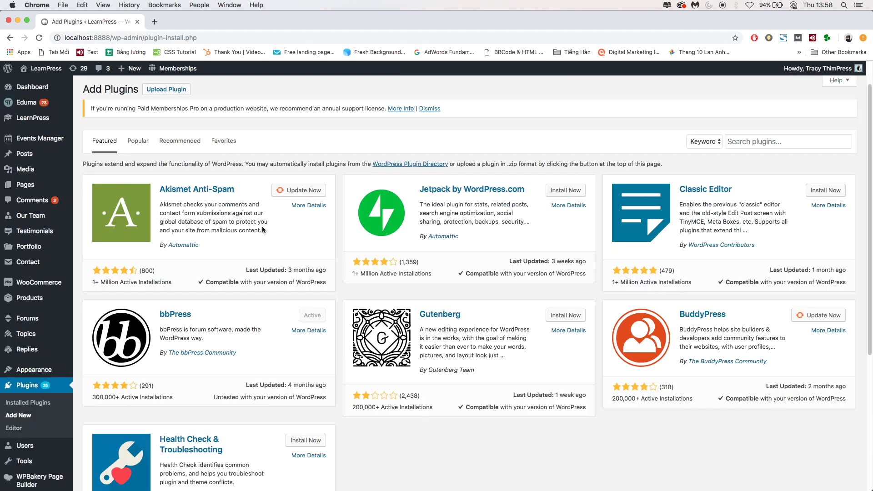
click(166, 89)
click(403, 197)
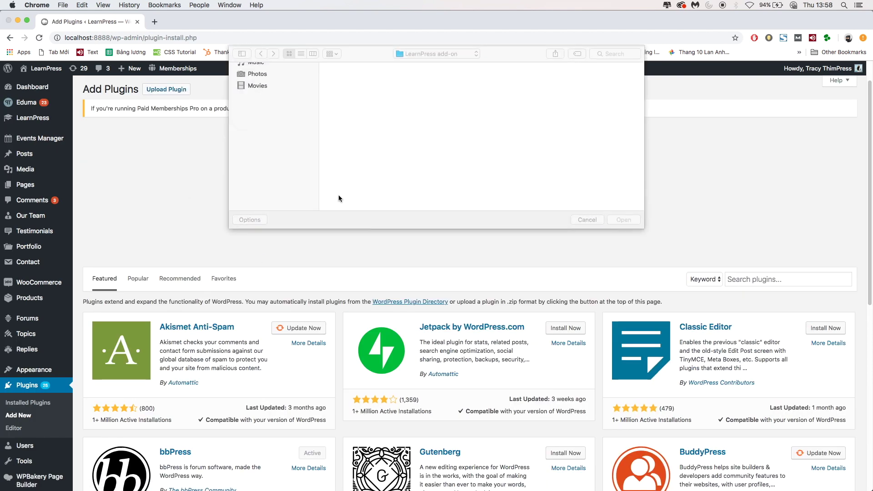
click(550, 162)
double_click(549, 163)
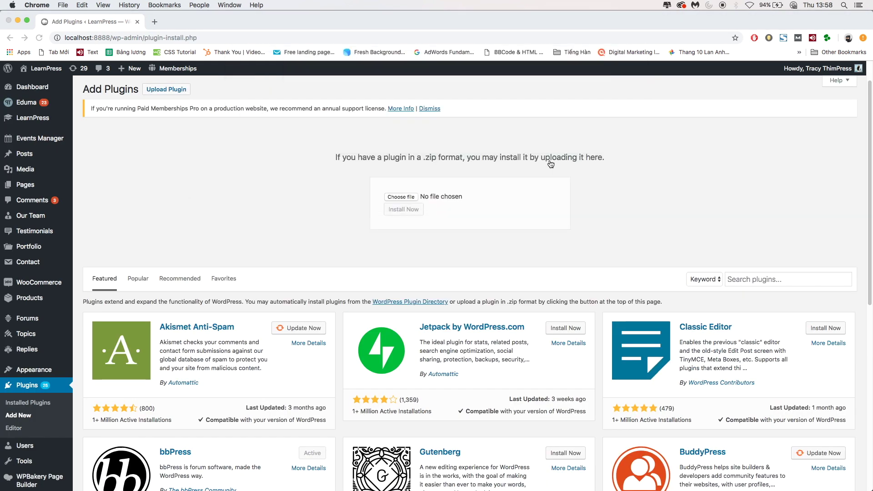
Install the zip and activate it as LearnPress - Instructor Commission
click(416, 210)
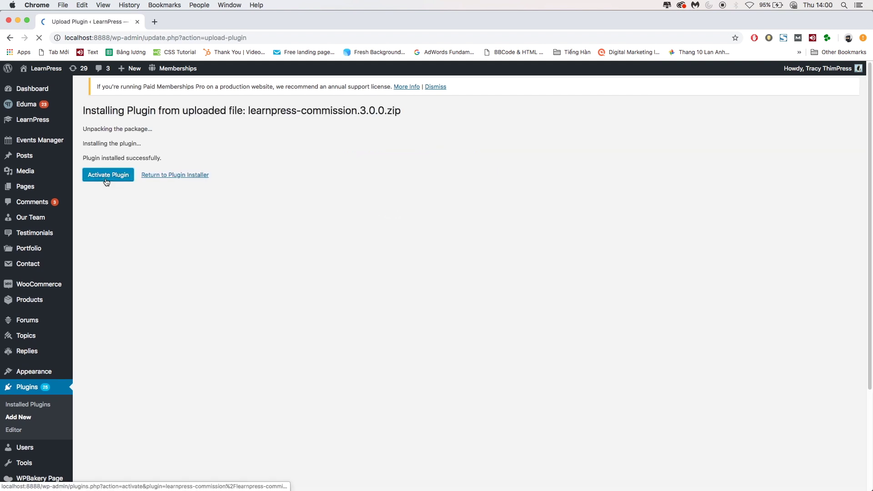
click(107, 181)
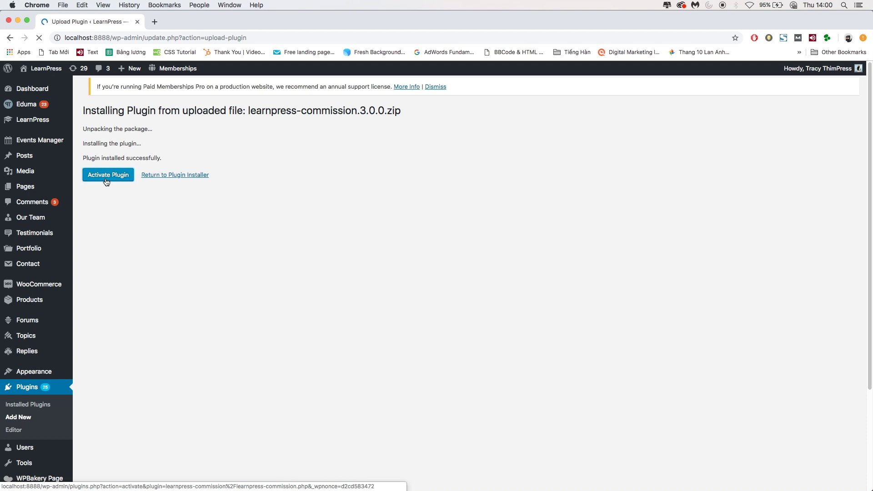
scroll(153, 237, down, 20)
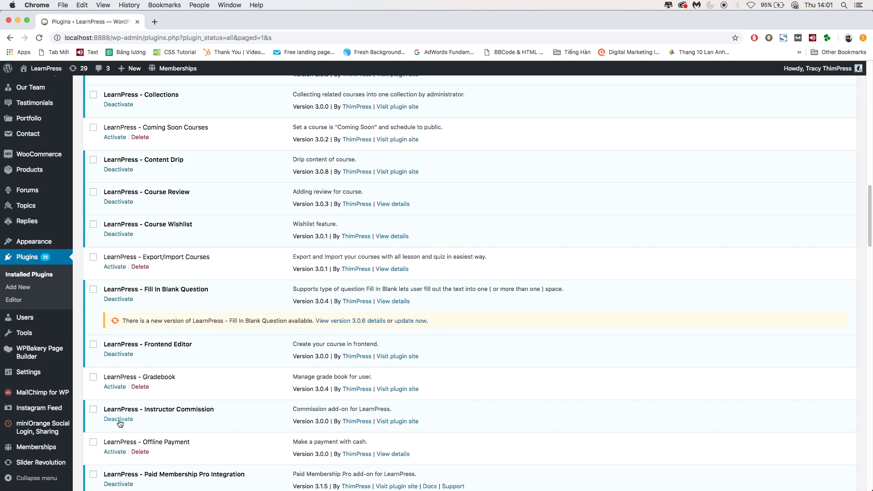
scroll(76, 337, up, 10)
scroll(76, 337, up, 8)
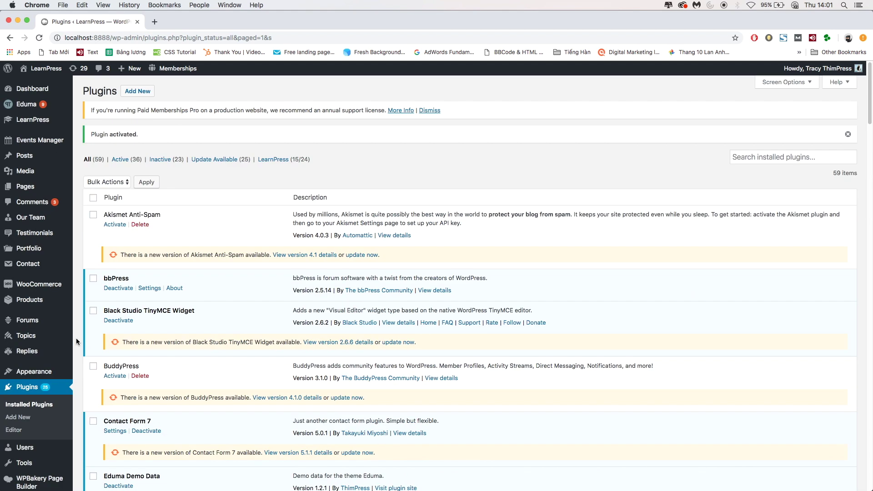
mouse_move(32, 117)
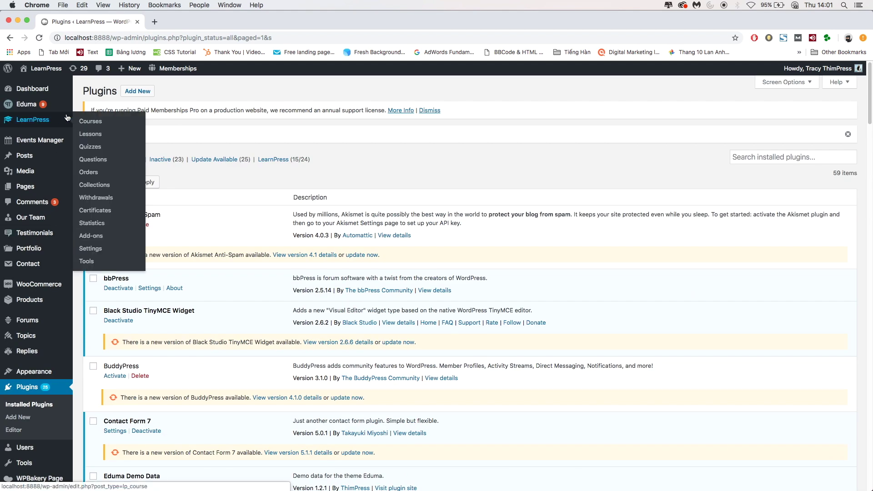
Tick Enable on the LearnPress Commission settings and save, keeping Percent 0 and Min $1
click(96, 252)
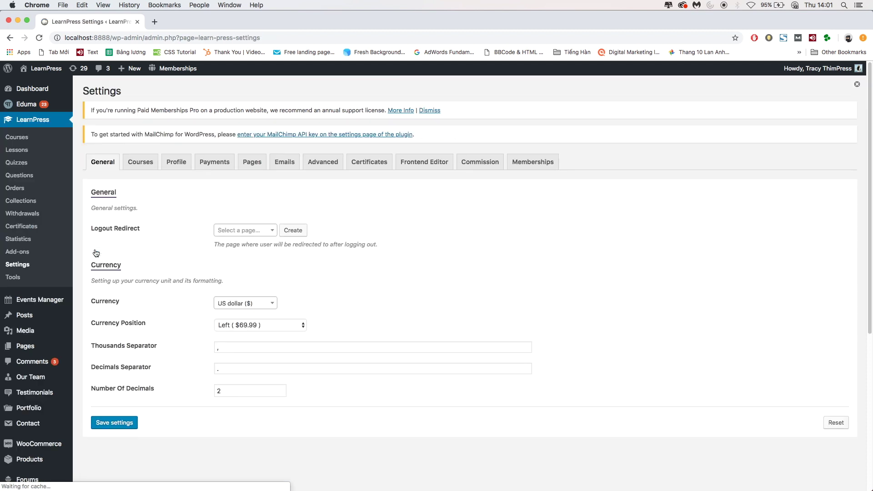
click(489, 165)
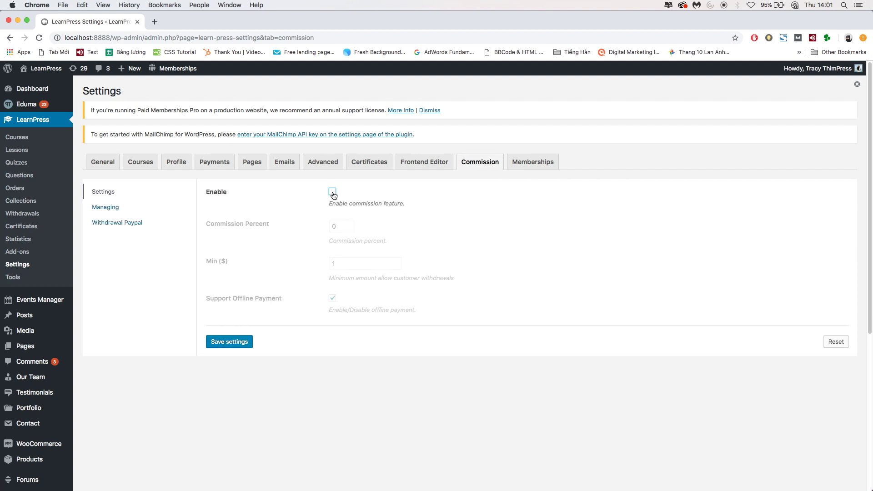
click(332, 191)
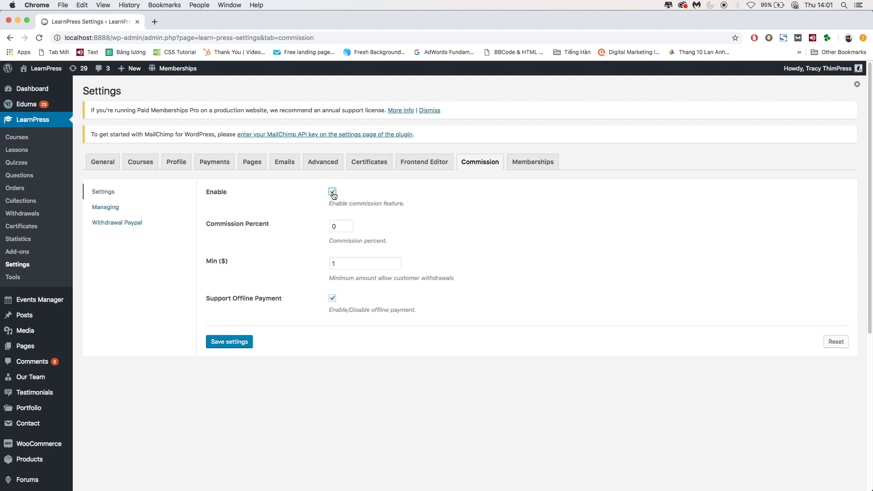
click(233, 342)
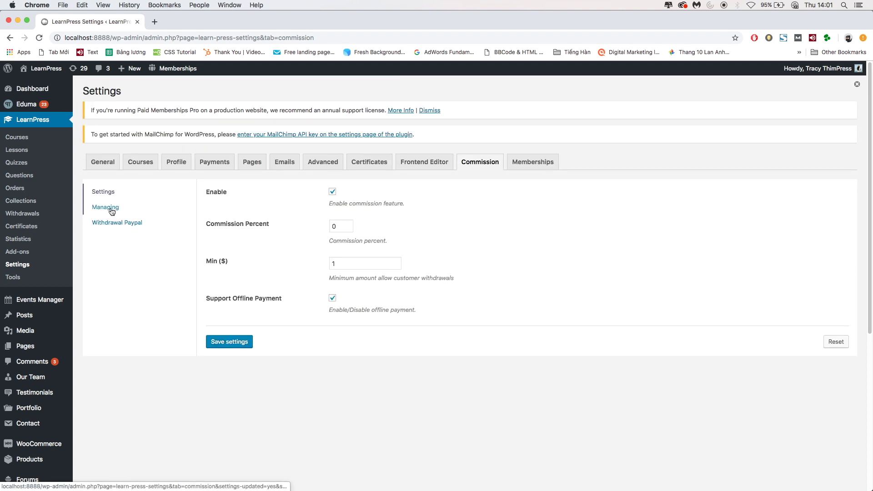
In the Managing table, give courses 9123 and 9089 a 10% commission
click(111, 211)
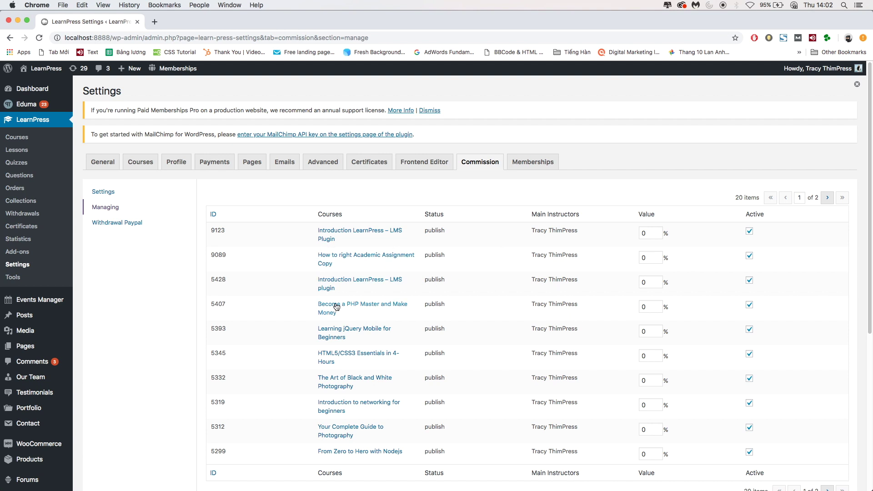
scroll(523, 358, down, 3)
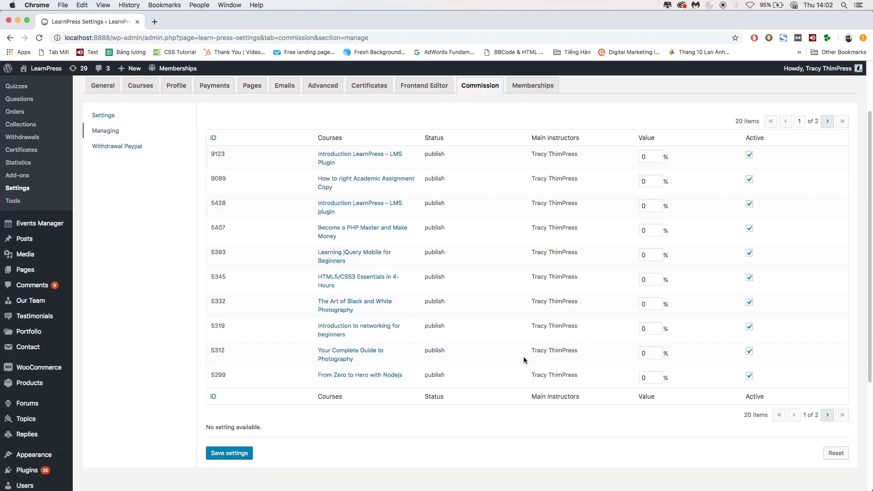
click(643, 157)
text(1)
key(Tab)
double_click(645, 181)
text(10)
Give courses 5428, 5407, 5393 and 5345 15%, save, then open Withdrawal Paypal
double_click(648, 206)
text(15)
double_click(649, 230)
text(15)
double_click(652, 254)
text(15)
double_click(657, 280)
text(15)
click(523, 452)
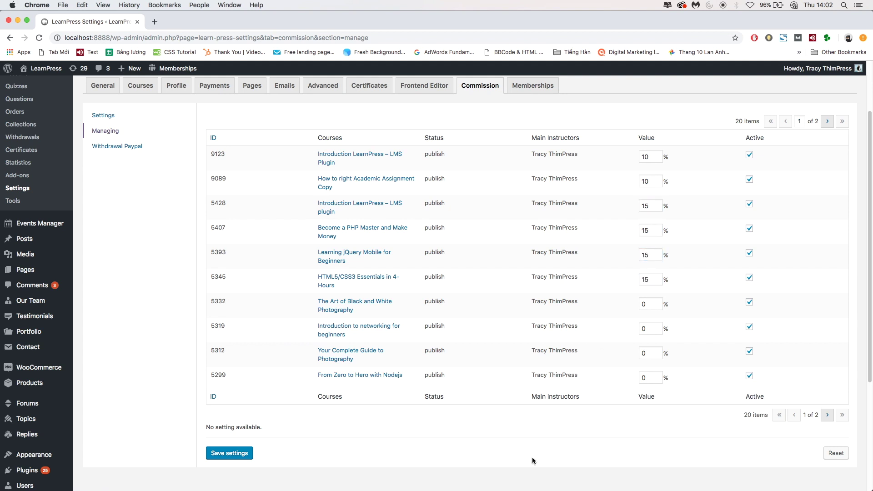
click(233, 453)
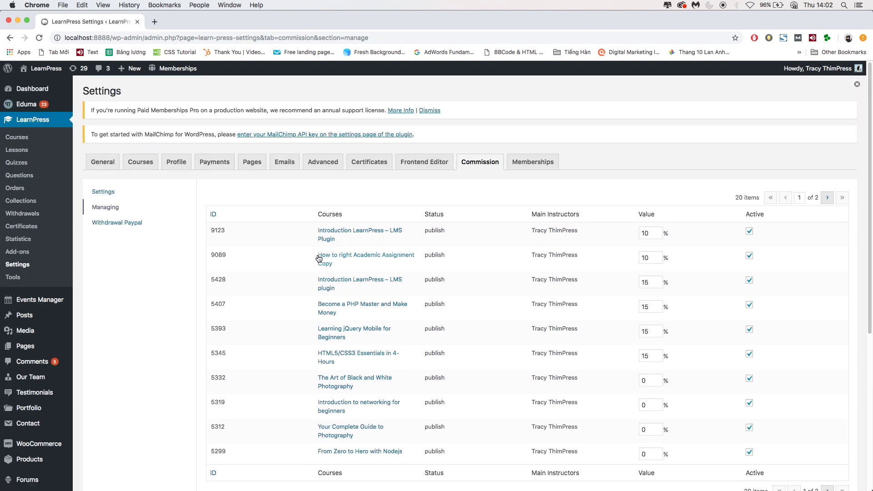
click(119, 224)
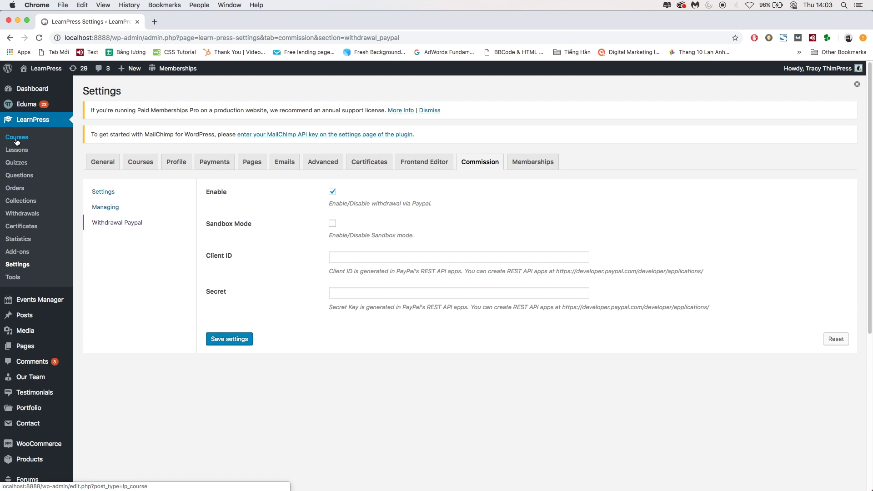
Create and publish the course 'Course Sample 1' with description 'Description'
click(16, 139)
click(141, 115)
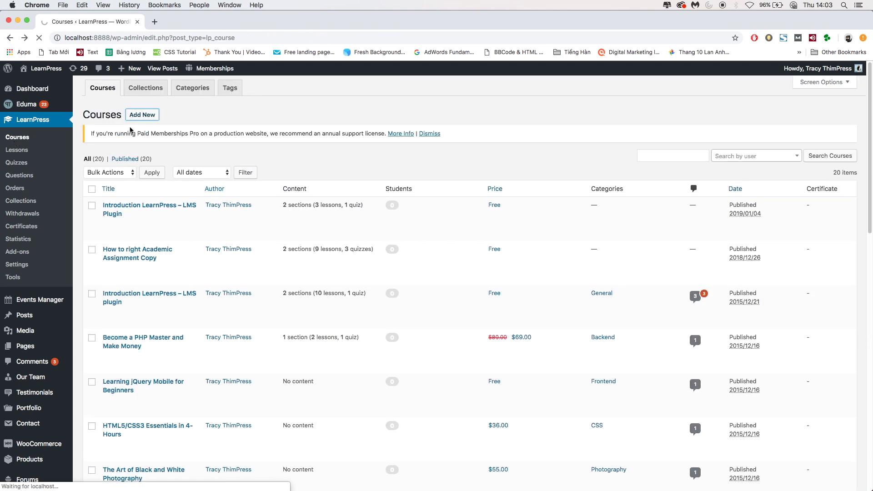
text(Course Sample 1)
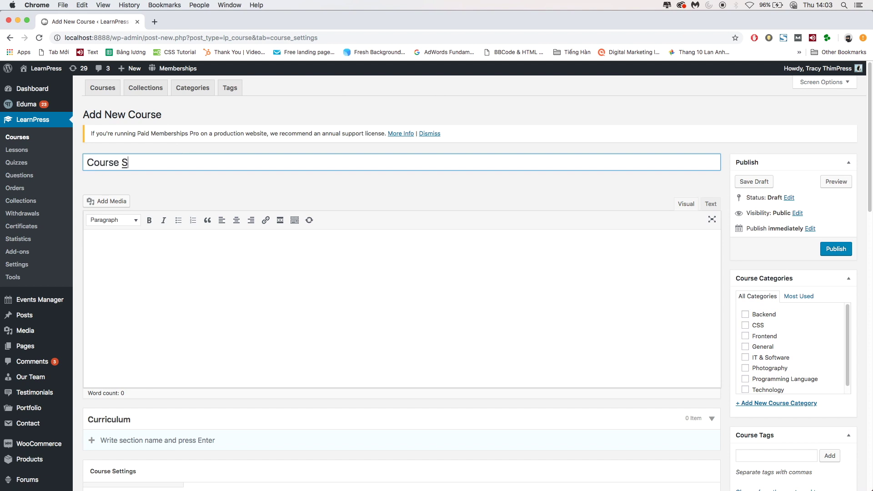
click(245, 249)
text(Description)
scroll(555, 296, down, 4)
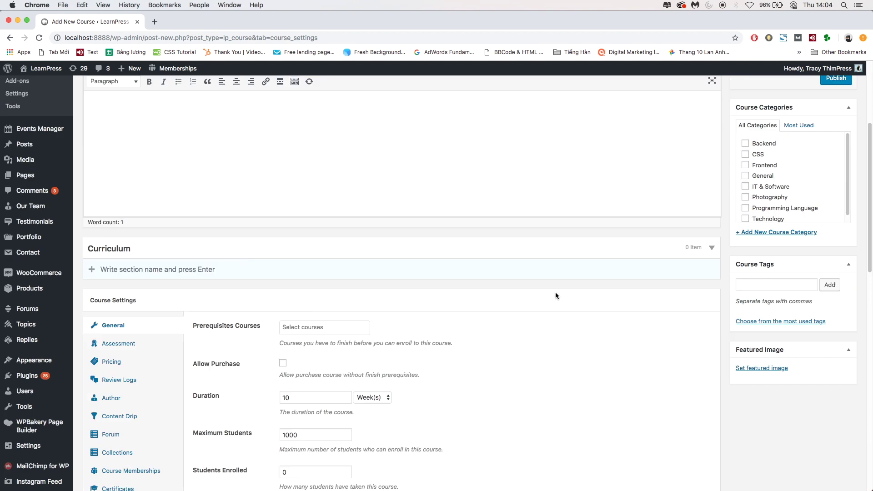
scroll(809, 202, up, 2)
scroll(814, 209, up, 2)
click(828, 226)
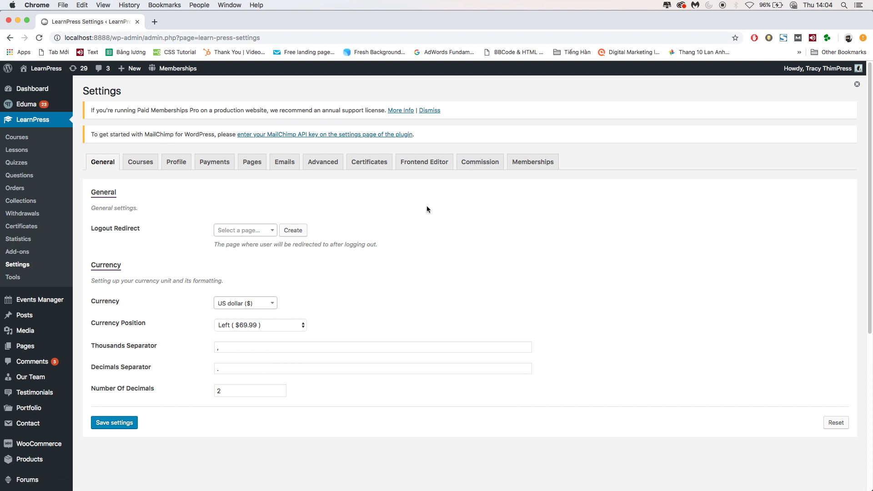
Change Course Sample 1's commission value from 0 to 20 under Commission > Managing and save
click(471, 165)
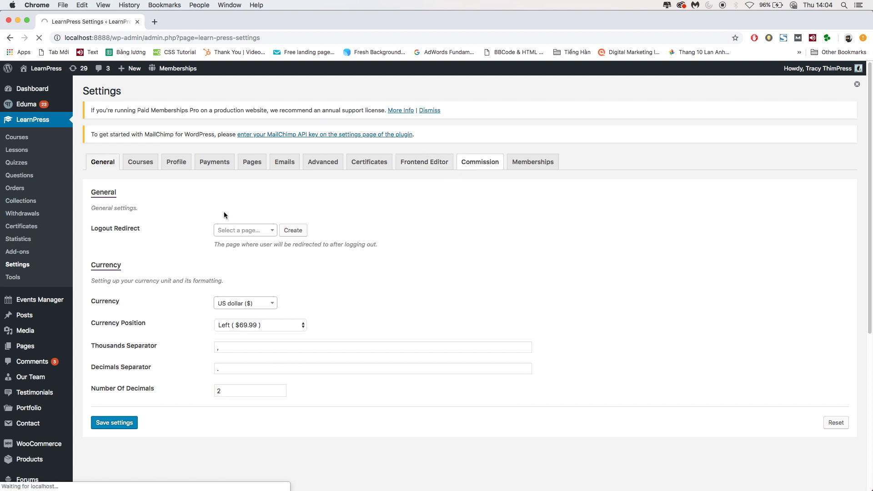
click(105, 207)
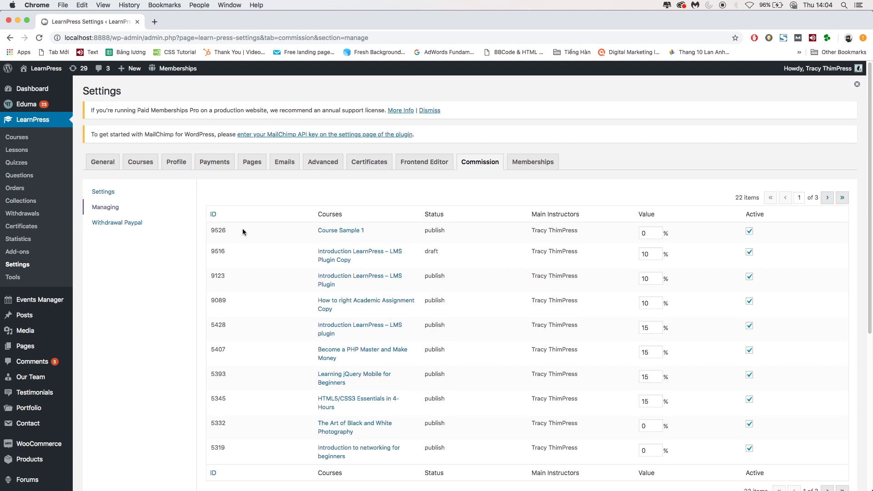
drag(209, 230, 625, 233)
click(641, 232)
key(BackSpace)
text(20)
click(461, 223)
scroll(315, 431, down, 3)
click(230, 462)
scroll(526, 325, down, 4)
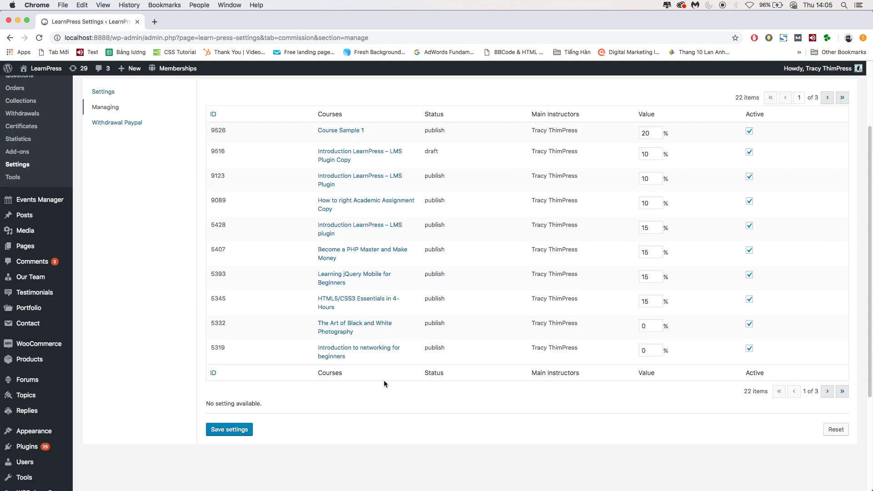
scroll(384, 380, up, 4)
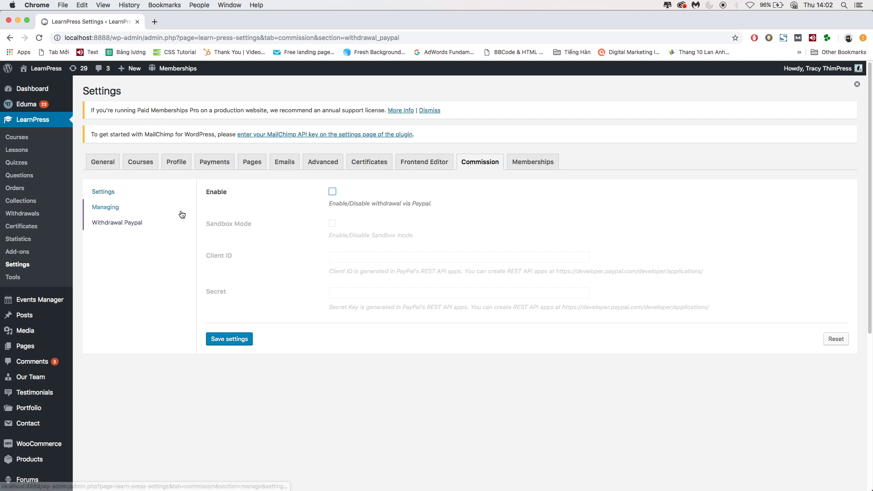
Tick Enable in the Withdrawal Paypal settings and save
click(333, 192)
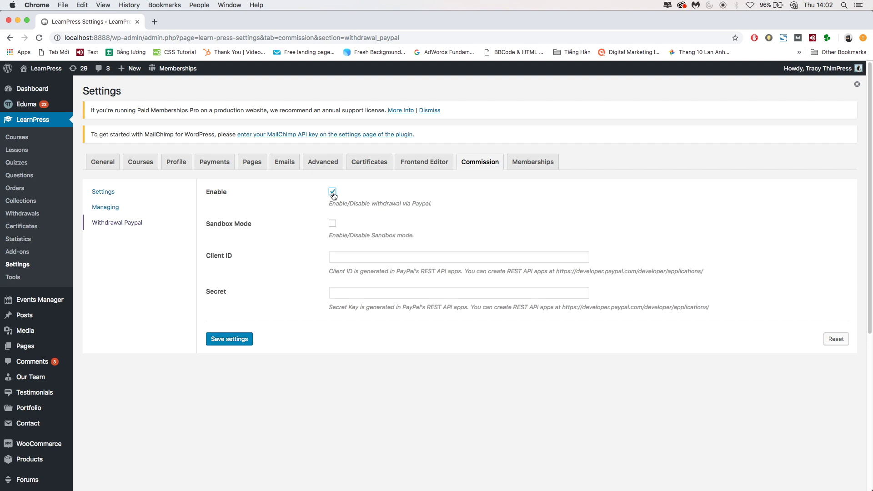
click(227, 340)
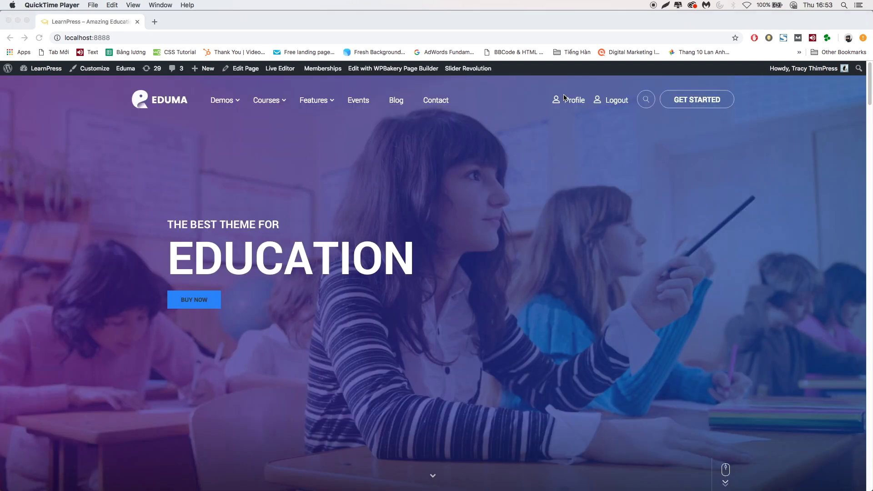
Open the front-end profile's Withdrawals tab showing $0.00 commission and the not-enough-money notice
click(569, 102)
click(571, 102)
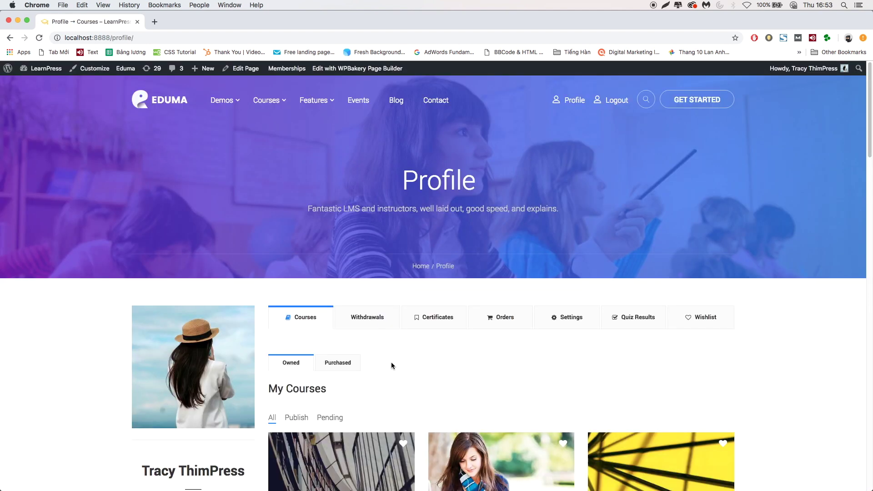
scroll(392, 362, down, 1)
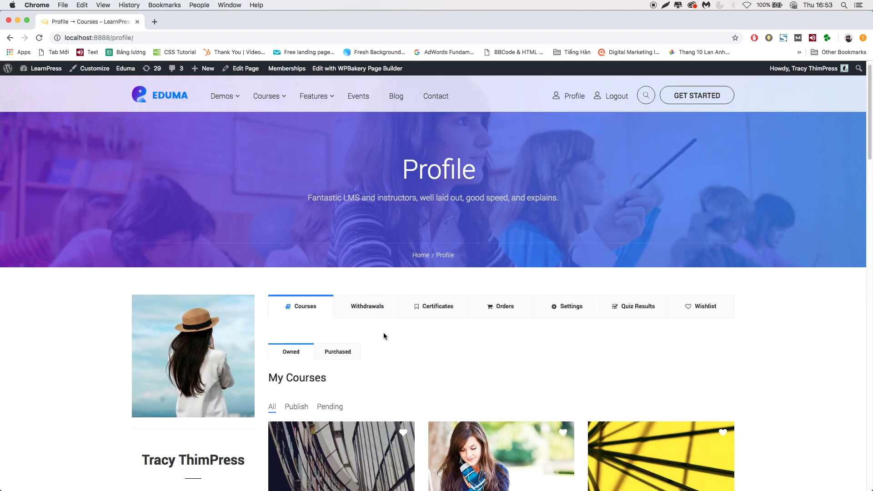
click(362, 306)
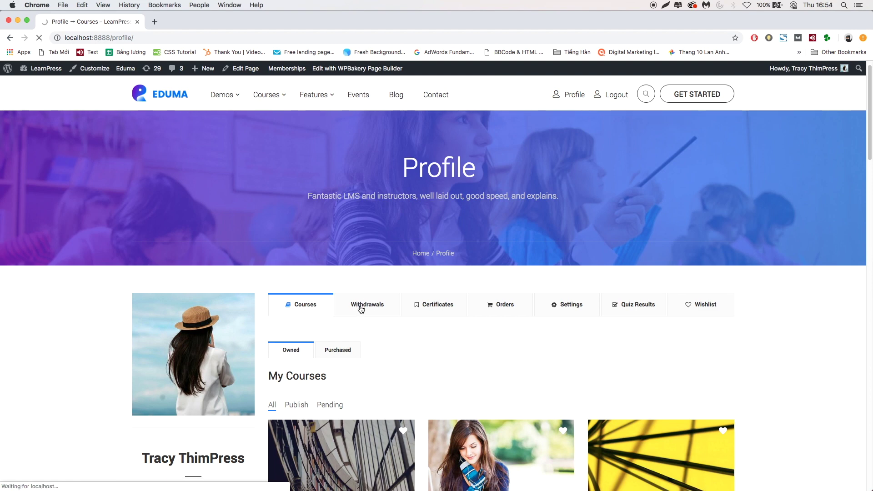
scroll(378, 376, down, 1)
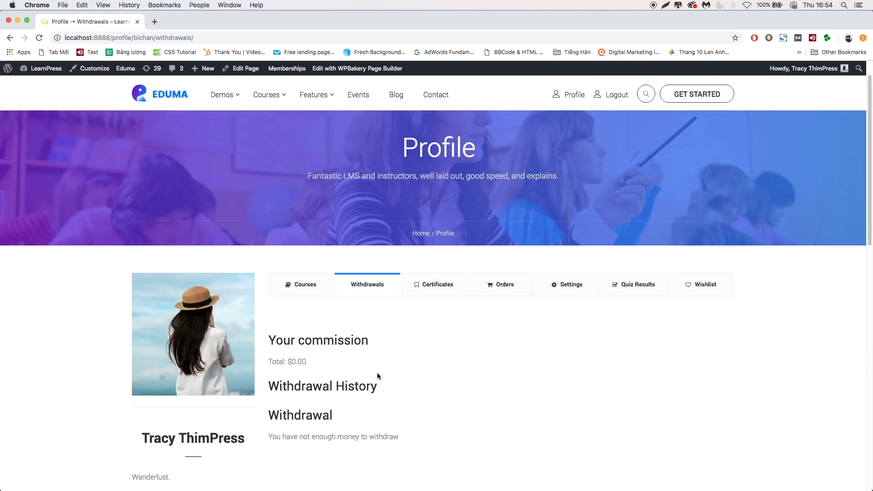
scroll(377, 373, down, 3)
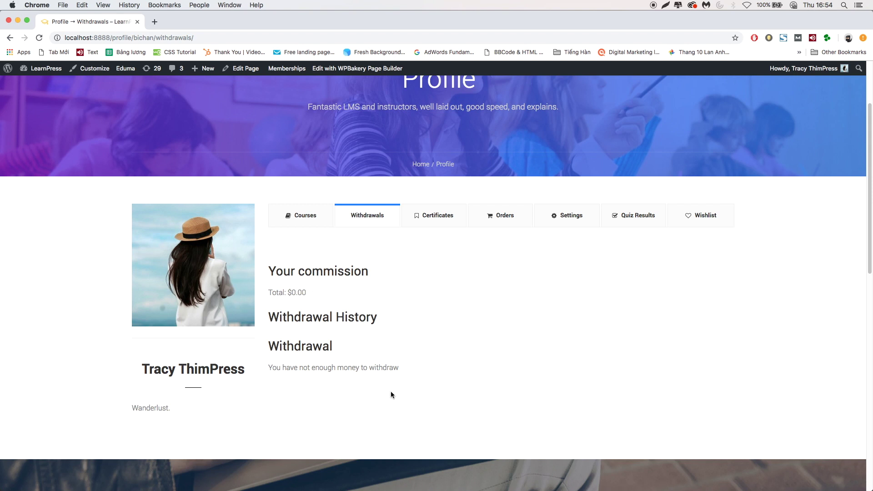
scroll(335, 408, down, 3)
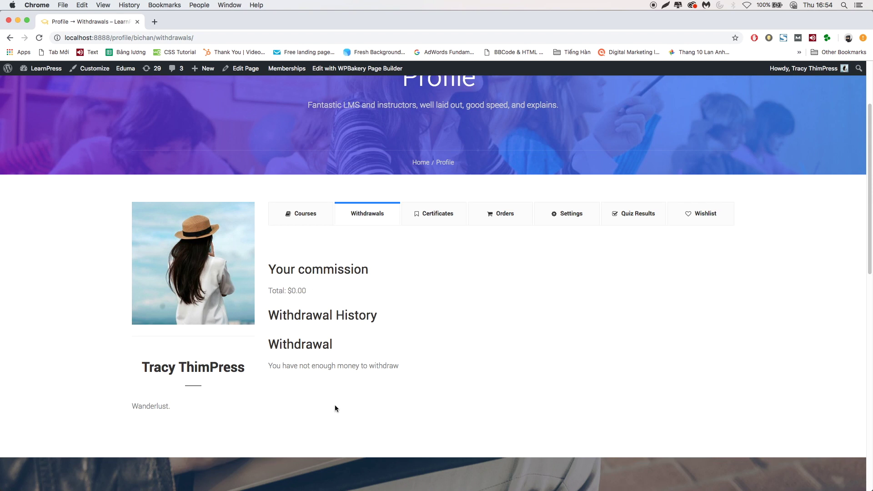
scroll(336, 408, down, 3)
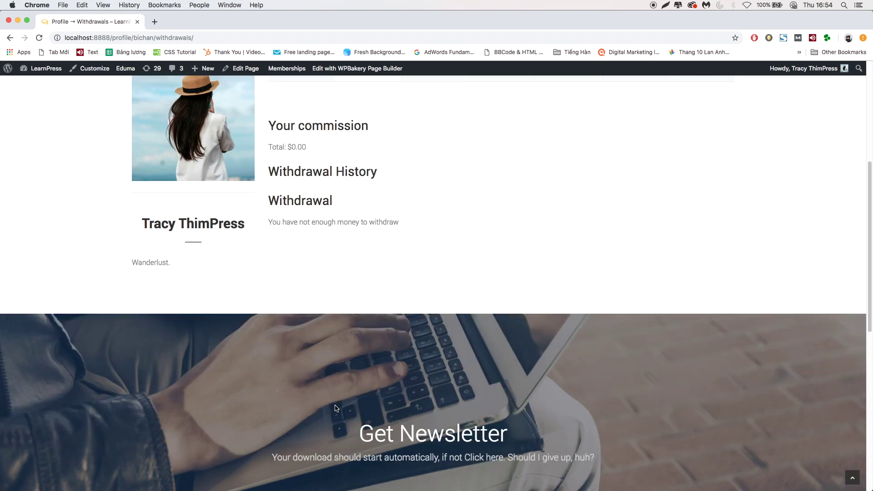
scroll(335, 408, down, 3)
scroll(335, 408, down, 3)
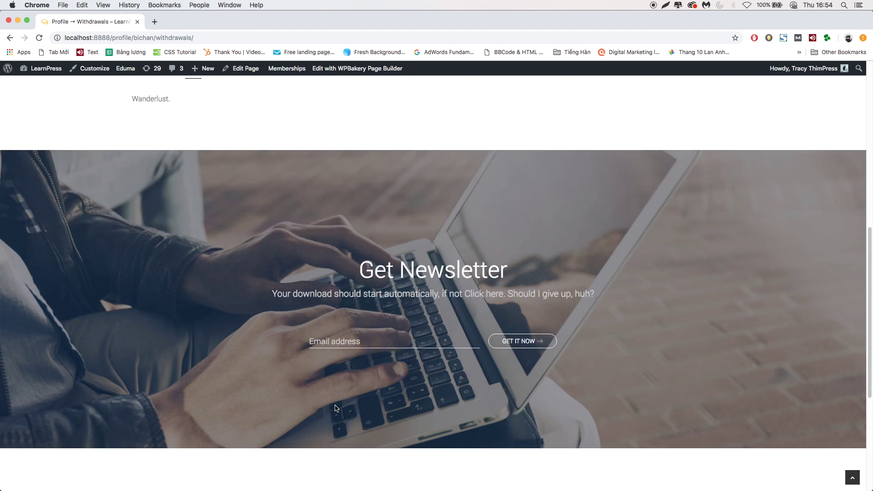
scroll(336, 408, down, 3)
scroll(335, 408, up, 3)
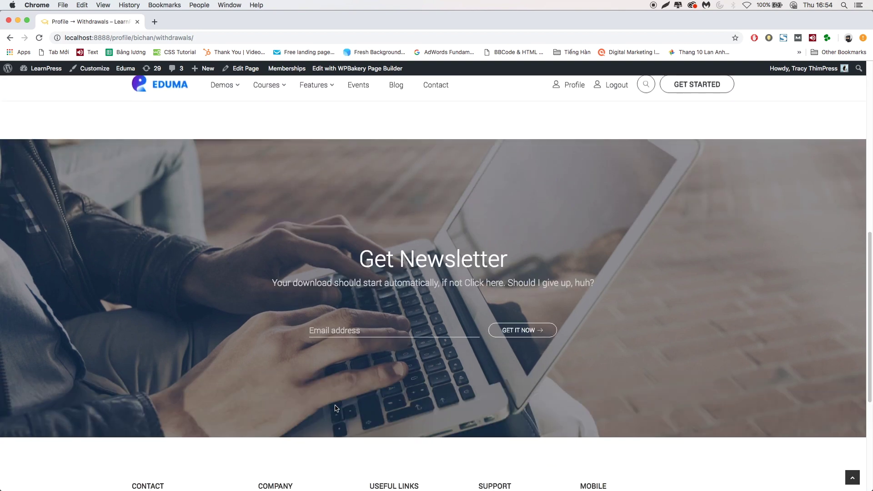
scroll(335, 408, up, 10)
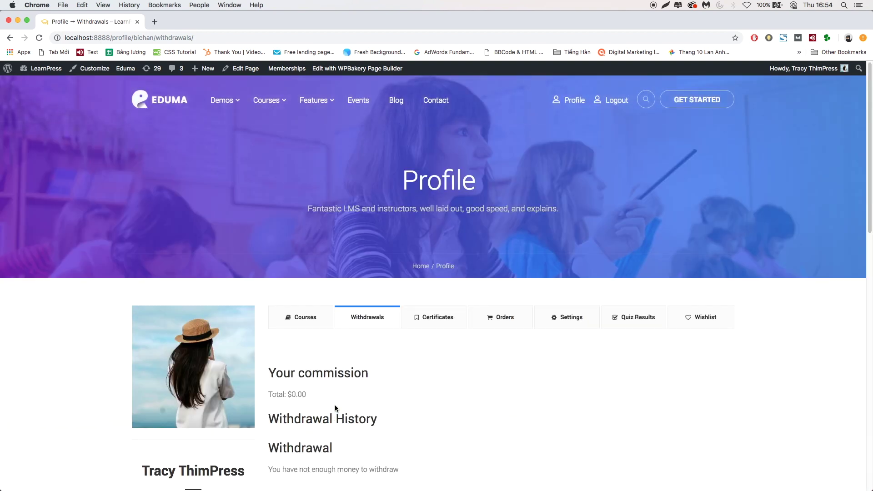